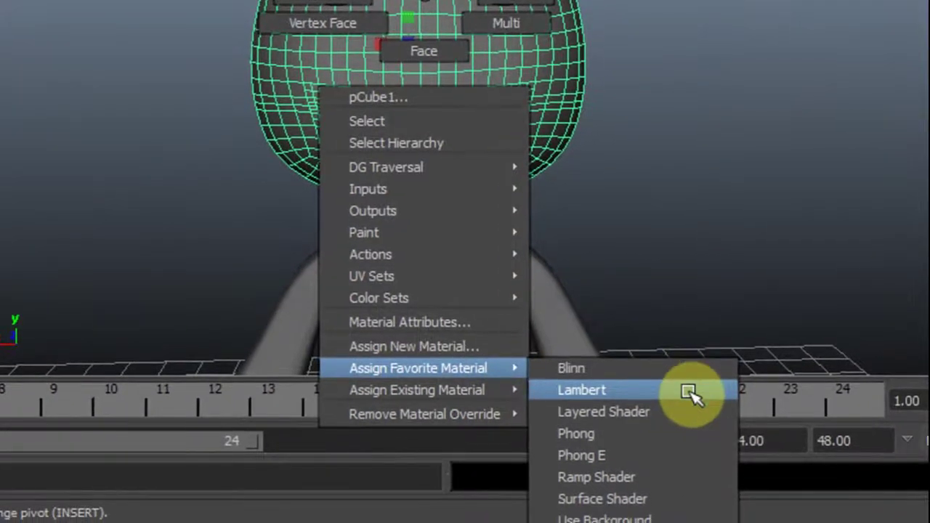
Assign a new Lambert material to the character's head and bring up that material's attributes.
{"action": "left_click", "coordinate": [694, 392]}
{"action": "key", "text": "ctrl+a"}
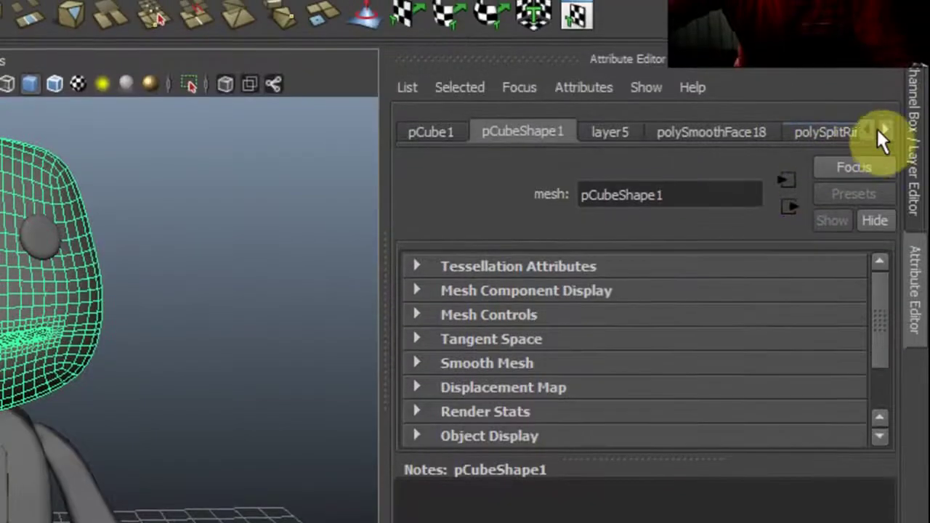
{"action": "left_click", "coordinate": [889, 132]}
{"action": "left_click", "coordinate": [889, 130]}
{"action": "left_click", "coordinate": [889, 129]}
{"action": "left_click", "coordinate": [889, 129]}
{"action": "left_click", "coordinate": [888, 130]}
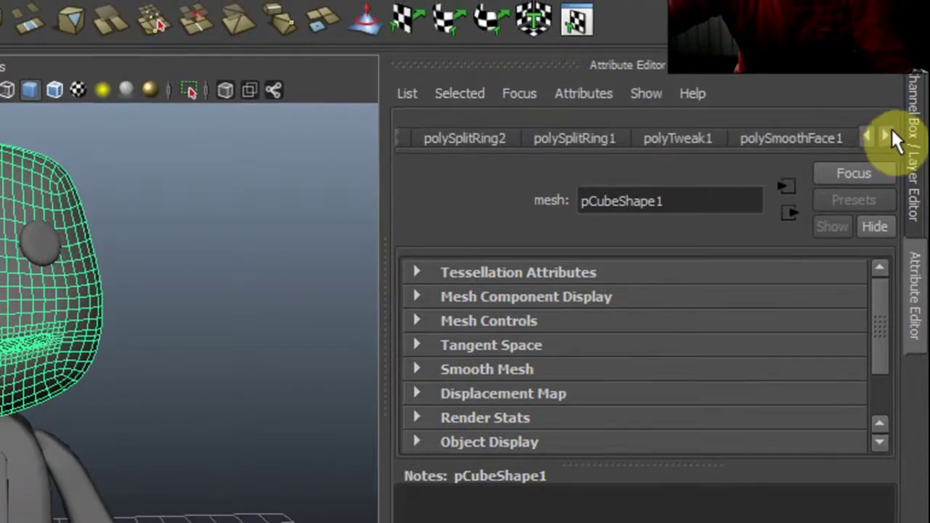
{"action": "left_click", "coordinate": [891, 131]}
{"action": "left_click", "coordinate": [820, 141]}
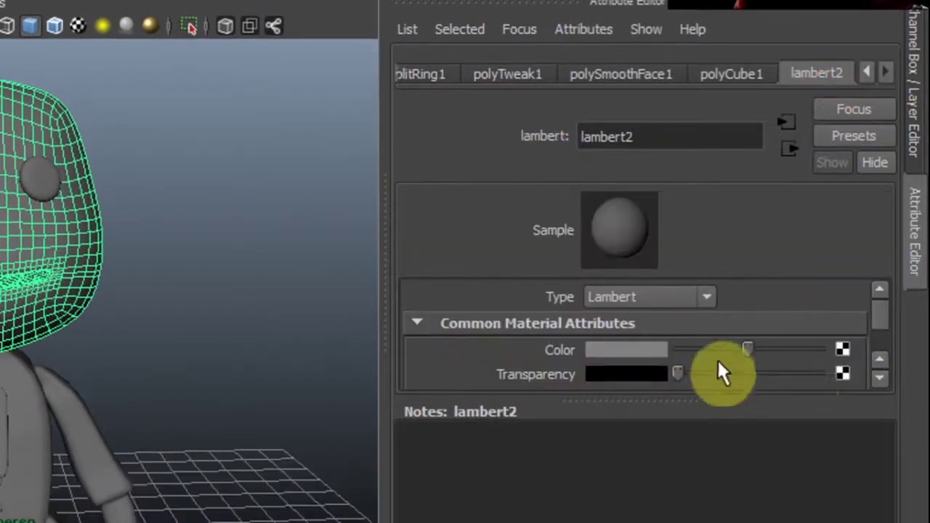
Connect a File texture to the Lambert material's color and load the image FabricPlain0079_Me.jpg.
{"action": "left_click", "coordinate": [844, 351]}
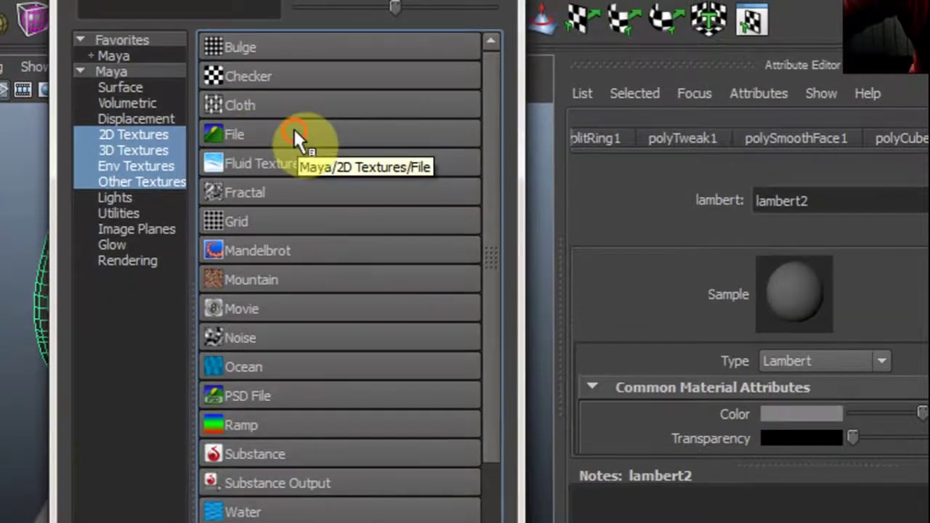
{"action": "left_click", "coordinate": [295, 134]}
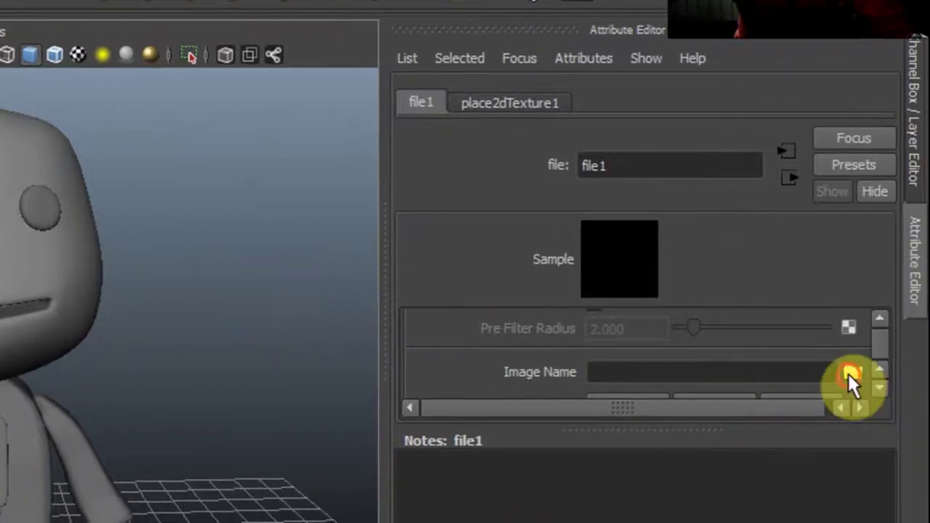
{"action": "left_click", "coordinate": [849, 374]}
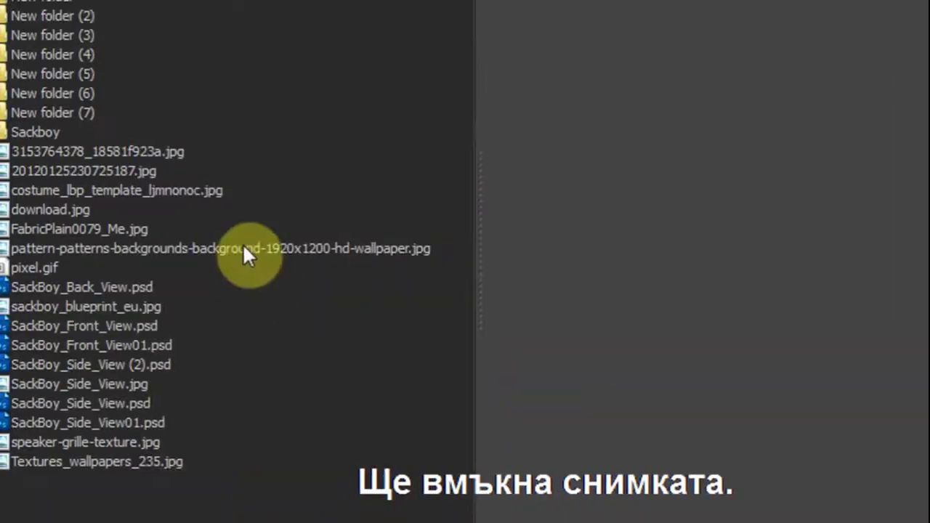
{"action": "left_click", "coordinate": [227, 248]}
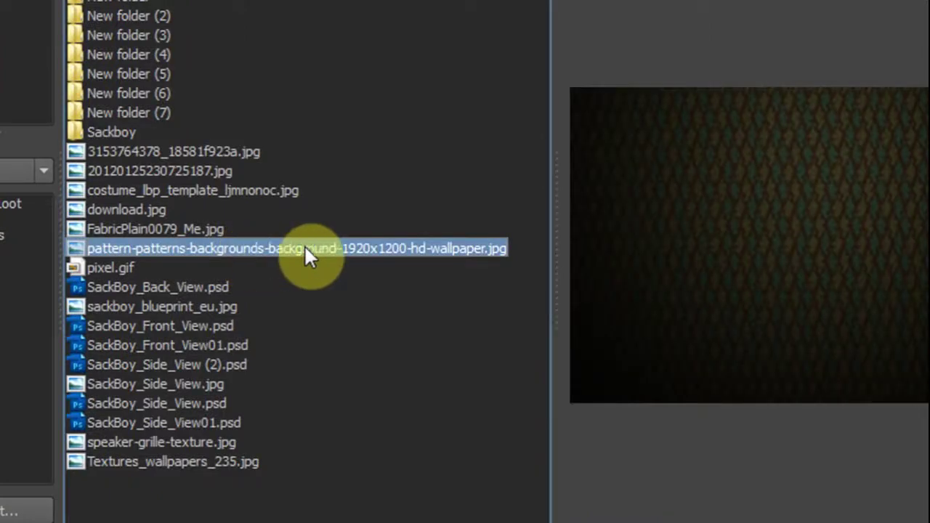
{"action": "left_click", "coordinate": [191, 228]}
{"action": "left_click", "coordinate": [650, 407]}
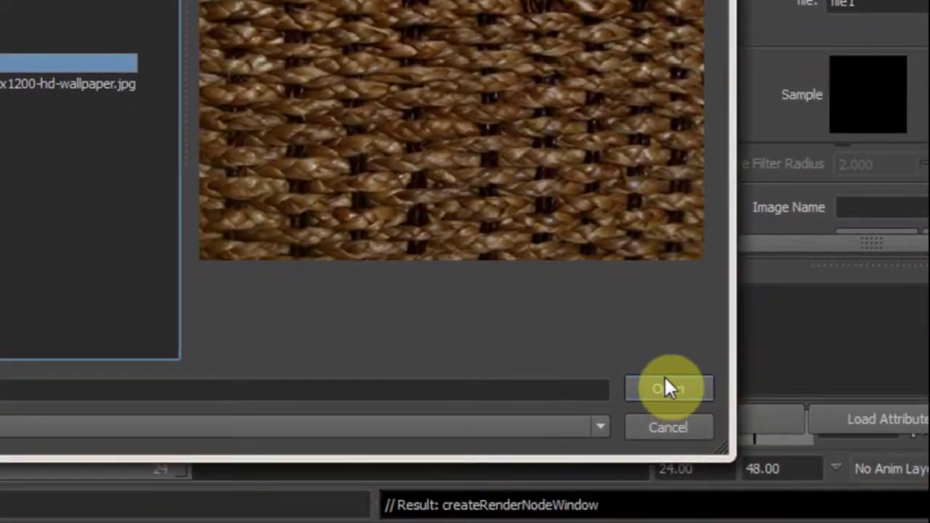
{"action": "left_click", "coordinate": [665, 410]}
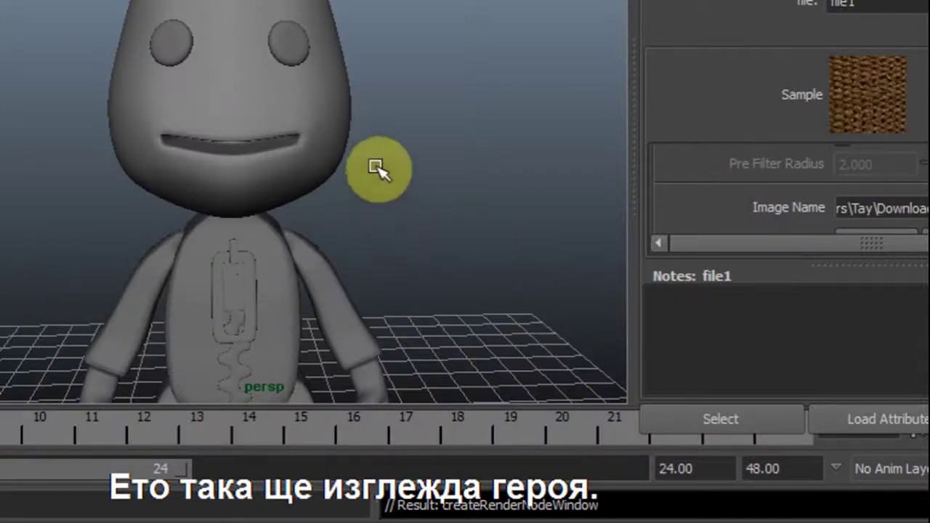
Bring up the head's material attributes again and show textures in the perspective view.
{"action": "middle_click_drag", "start_coordinate": [419, 152], "coordinate": [453, 231], "text": "alt"}
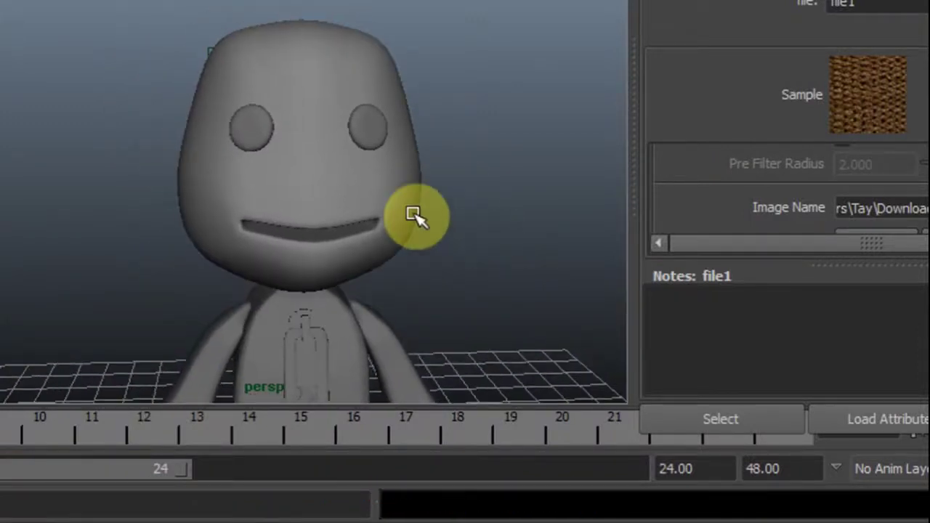
{"action": "left_click", "coordinate": [305, 149]}
{"action": "mouse_move", "coordinate": [306, 151]}
{"action": "right_mouse_down"}
{"action": "mouse_move", "coordinate": [357, 386]}
{"action": "mouse_move", "coordinate": [454, 393]}
{"action": "right_mouse_up"}
{"action": "key", "text": "w"}
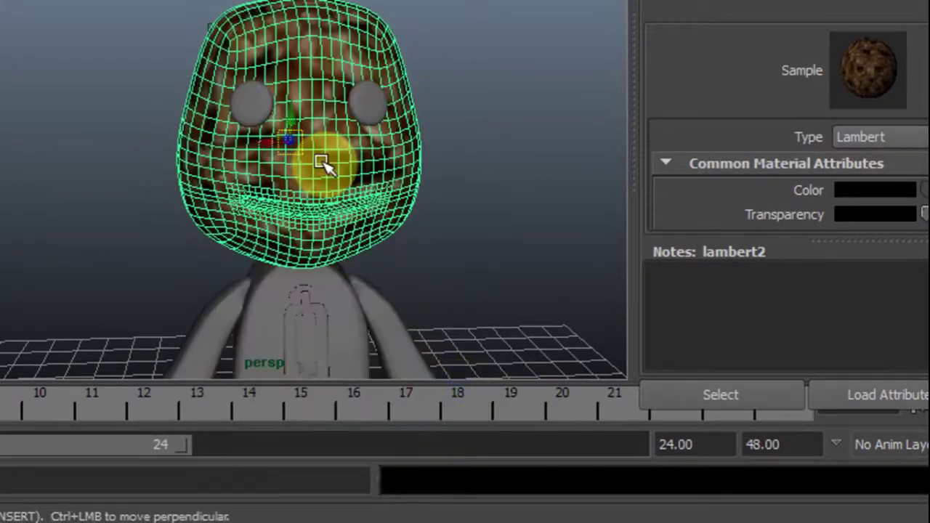
Open the head's UV layout in the UV Texture Editor.
{"action": "left_click", "coordinate": [491, 222]}
{"action": "left_click_drag", "start_coordinate": [473, 229], "coordinate": [322, 141], "text": "alt"}
{"action": "left_click", "coordinate": [361, 188]}
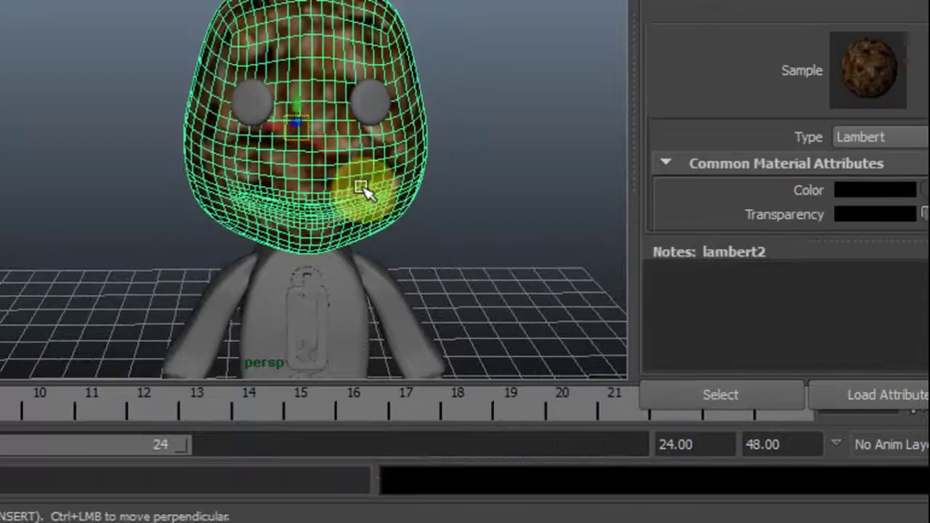
{"action": "scroll", "coordinate": [471, 247], "scroll_direction": "up", "scroll_amount": 3}
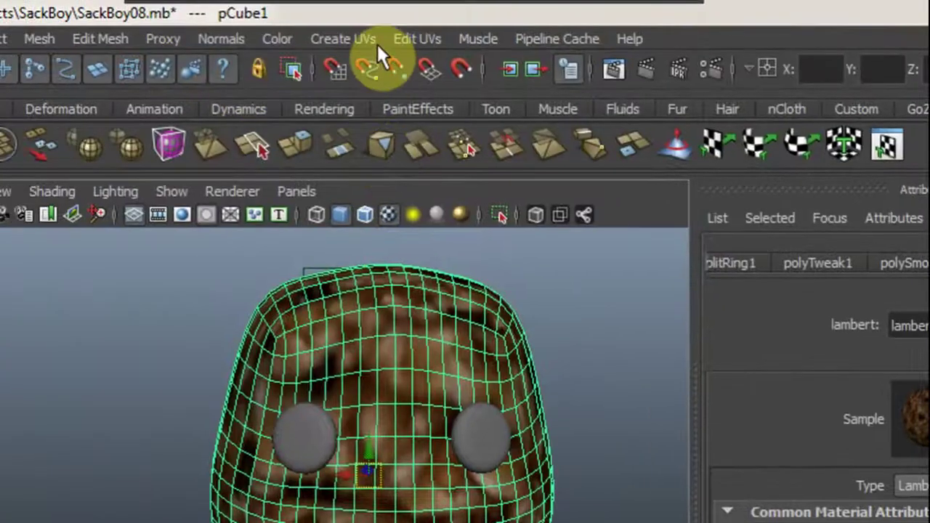
{"action": "left_click", "coordinate": [404, 45]}
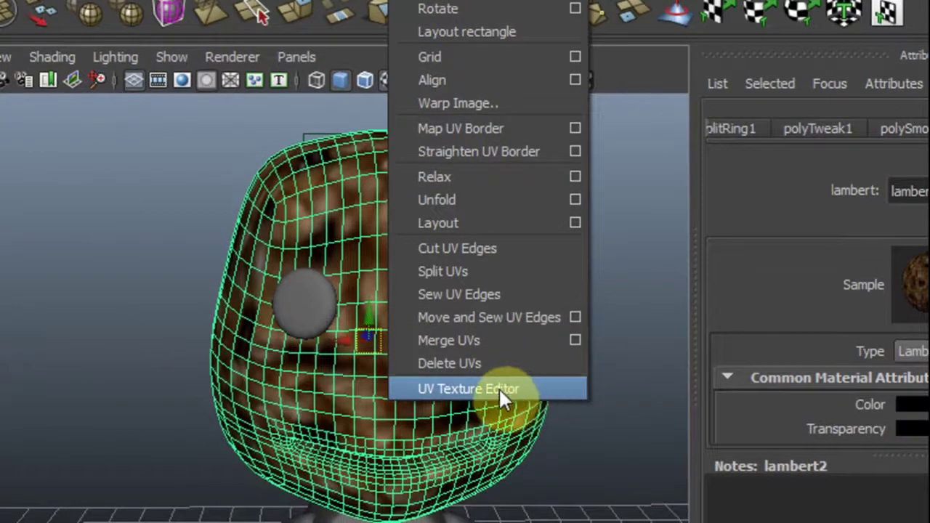
{"action": "left_click", "coordinate": [542, 387]}
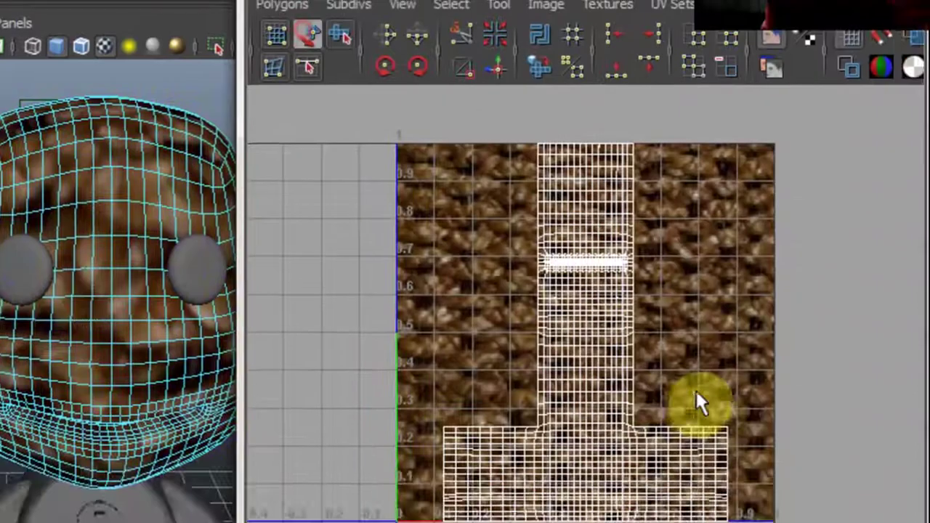
Scale up all of the head's UVs so the knitted pattern repeats finely, and return to object mode.
{"action": "left_click", "coordinate": [603, 354]}
{"action": "key", "text": "w"}
{"action": "key", "text": "e"}
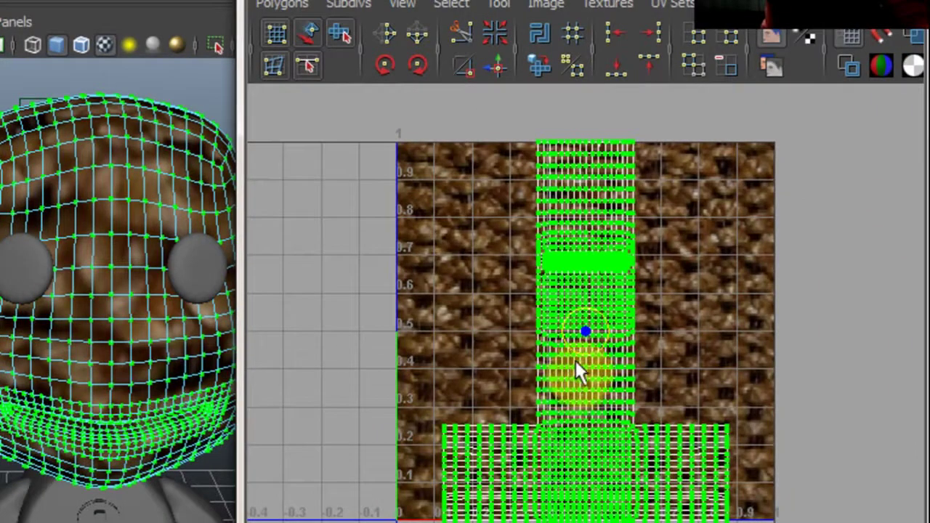
{"action": "key", "text": "r"}
{"action": "left_click_drag", "start_coordinate": [583, 336], "coordinate": [657, 189]}
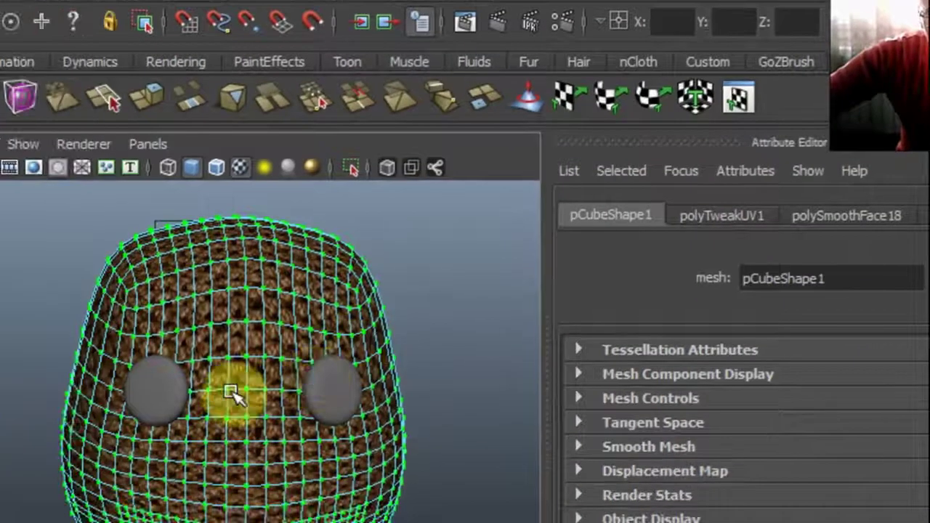
{"action": "right_click_drag", "start_coordinate": [72, 441], "coordinate": [172, 377]}
{"action": "left_click", "coordinate": [456, 393]}
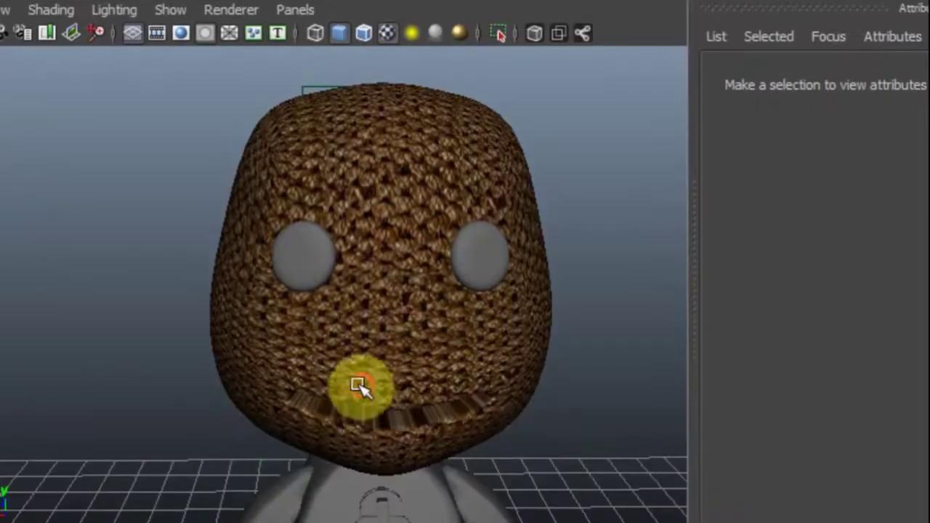
Assign the existing lambert2 material to the torso, both arms, both legs and both hands together.
{"action": "left_click_drag", "start_coordinate": [358, 385], "coordinate": [388, 404], "text": "alt"}
{"action": "middle_click_drag", "start_coordinate": [421, 338], "coordinate": [452, 156], "text": "alt"}
{"action": "middle_click_drag", "start_coordinate": [494, 361], "coordinate": [496, 114], "text": "alt"}
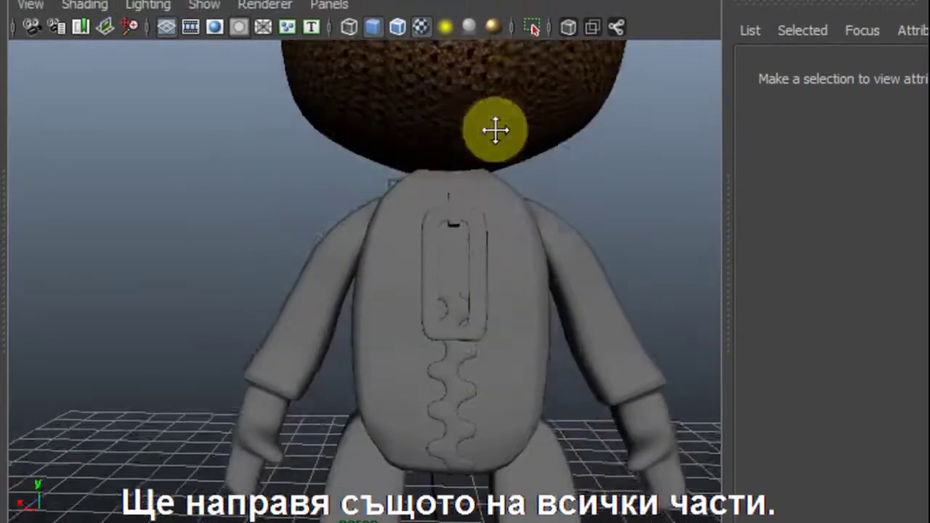
{"action": "middle_click_drag", "start_coordinate": [560, 301], "coordinate": [559, 164], "text": "alt"}
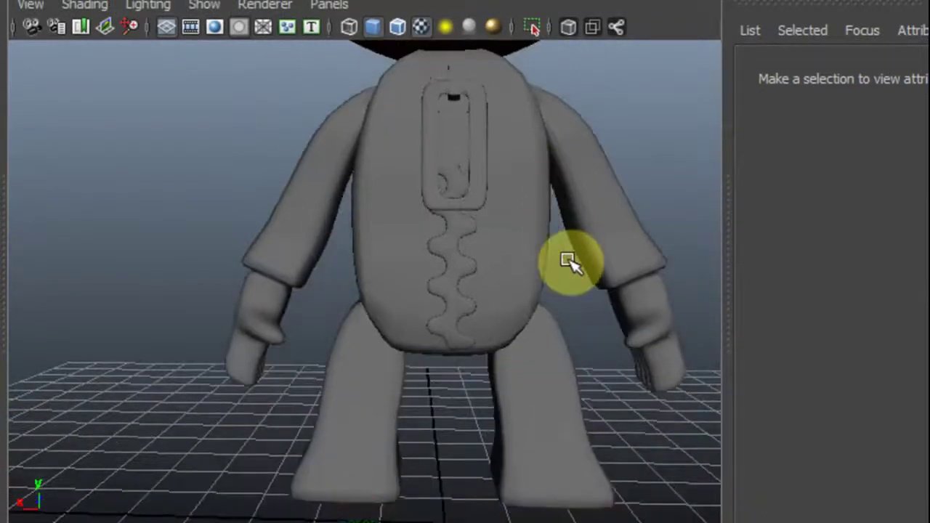
{"action": "middle_click_drag", "start_coordinate": [551, 206], "coordinate": [475, 297], "text": "alt"}
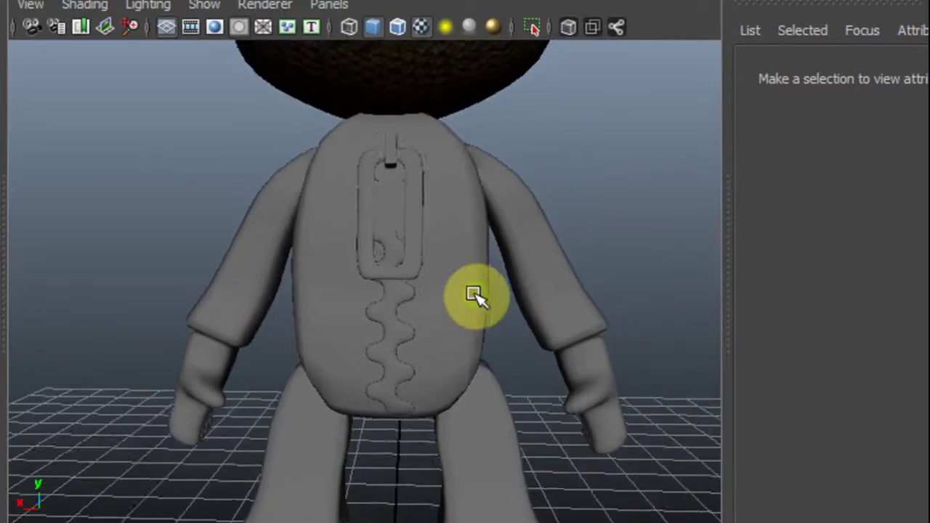
{"action": "left_click", "coordinate": [463, 239]}
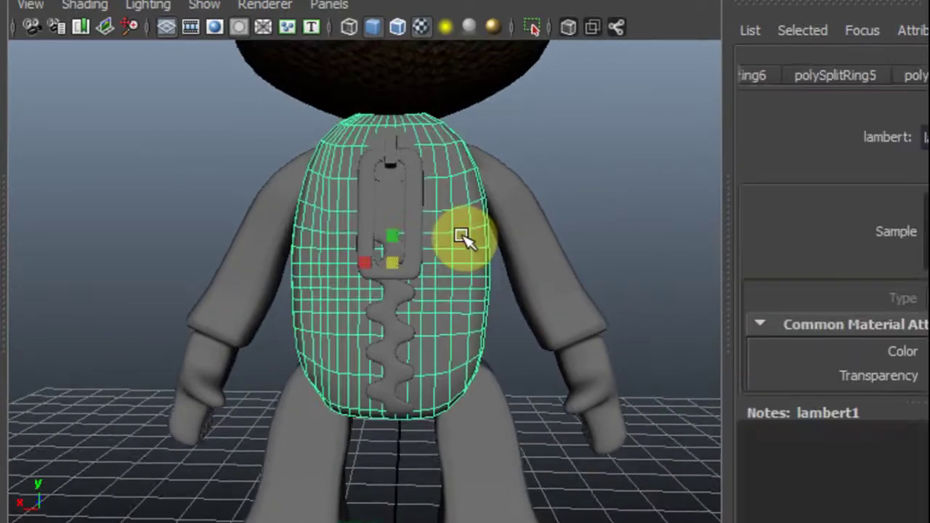
{"action": "left_click", "coordinate": [521, 227], "text": "shift"}
{"action": "left_click", "coordinate": [245, 248], "text": "shift"}
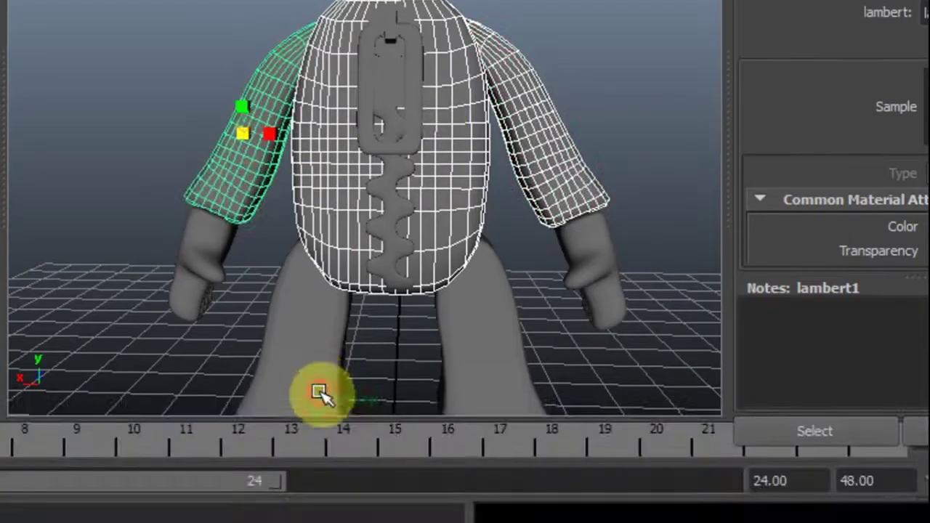
{"action": "left_click", "coordinate": [492, 325], "text": "shift"}
{"action": "left_click", "coordinate": [581, 280], "text": "shift"}
{"action": "left_click", "coordinate": [196, 262], "text": "shift"}
{"action": "right_click", "coordinate": [347, 110]}
{"action": "mouse_move", "coordinate": [325, 506]}
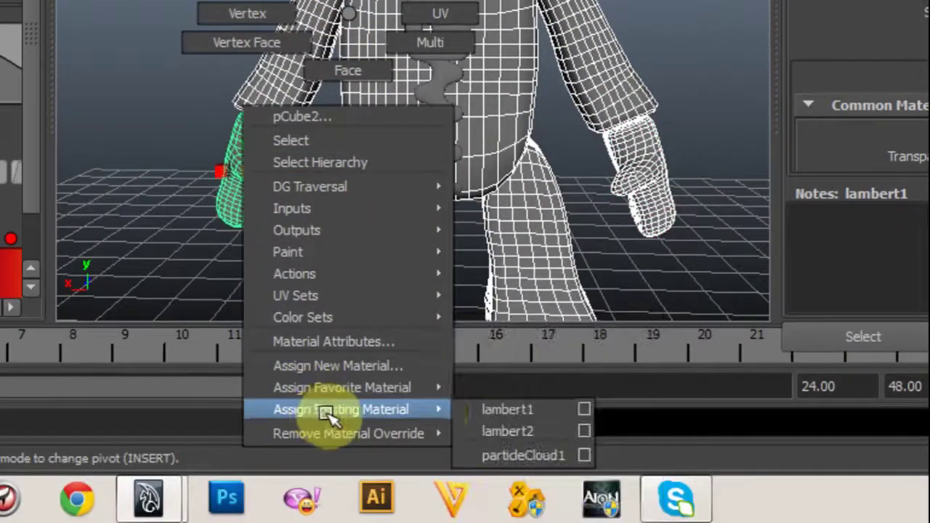
{"action": "left_click", "coordinate": [539, 429]}
{"action": "left_click", "coordinate": [649, 27]}
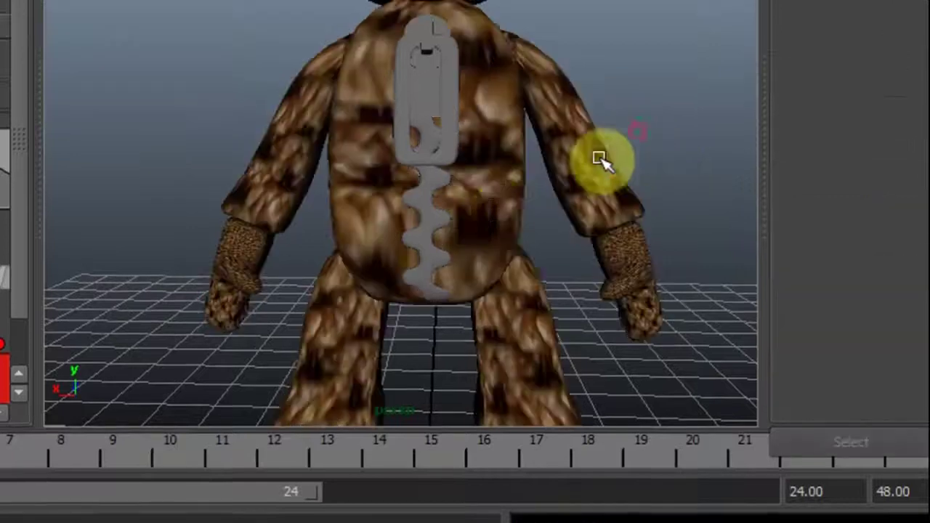
Open the torso in the UV Texture Editor and scale all its UVs well beyond the texture square for a finer knit.
{"action": "left_click", "coordinate": [493, 161]}
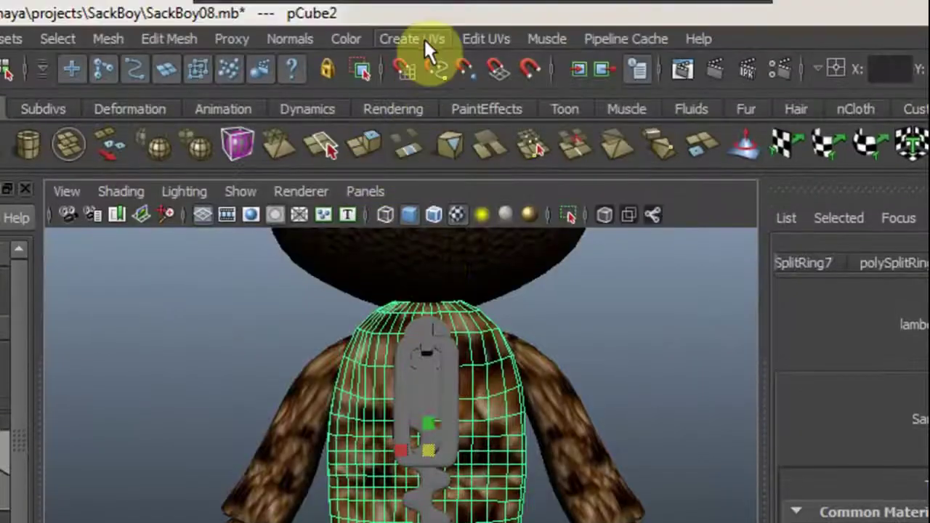
{"action": "left_click", "coordinate": [475, 39]}
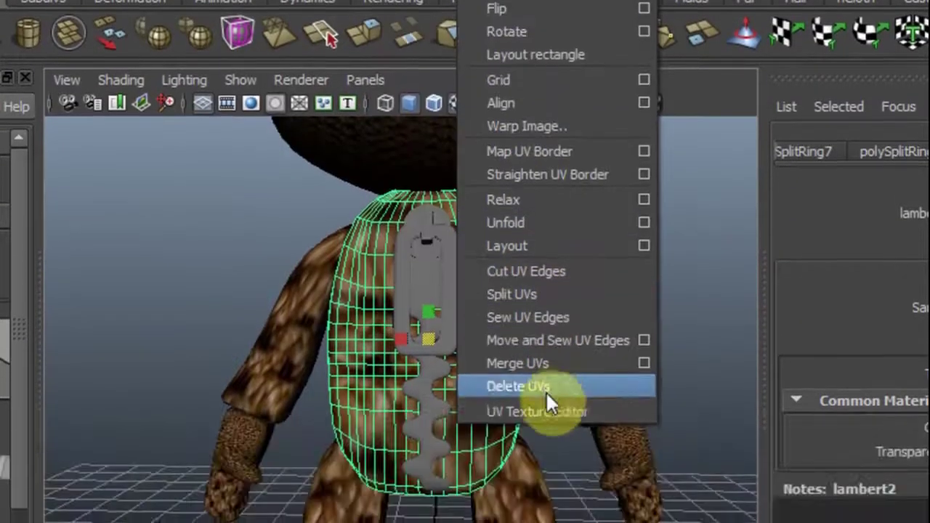
{"action": "left_click", "coordinate": [546, 500]}
{"action": "left_click", "coordinate": [432, 158]}
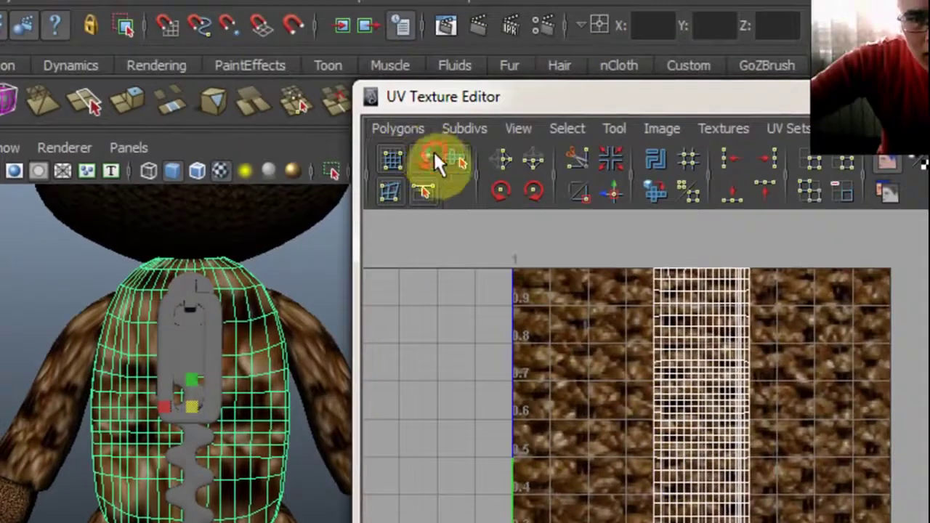
{"action": "left_click", "coordinate": [680, 395]}
{"action": "key", "text": "r"}
{"action": "left_click_drag", "start_coordinate": [702, 429], "coordinate": [717, 370]}
{"action": "left_click_drag", "start_coordinate": [696, 325], "coordinate": [713, 259]}
{"action": "middle_click_drag", "start_coordinate": [698, 271], "coordinate": [701, 200]}
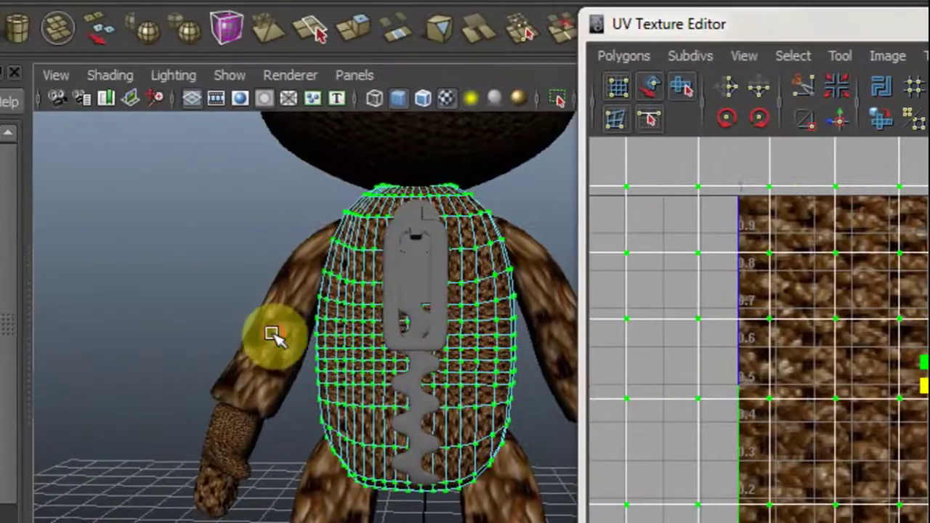
Scale up the UVs of both arms in the UV Texture Editor so their knit pattern matches the torso.
{"action": "left_click", "coordinate": [268, 329]}
{"action": "left_click", "coordinate": [293, 429]}
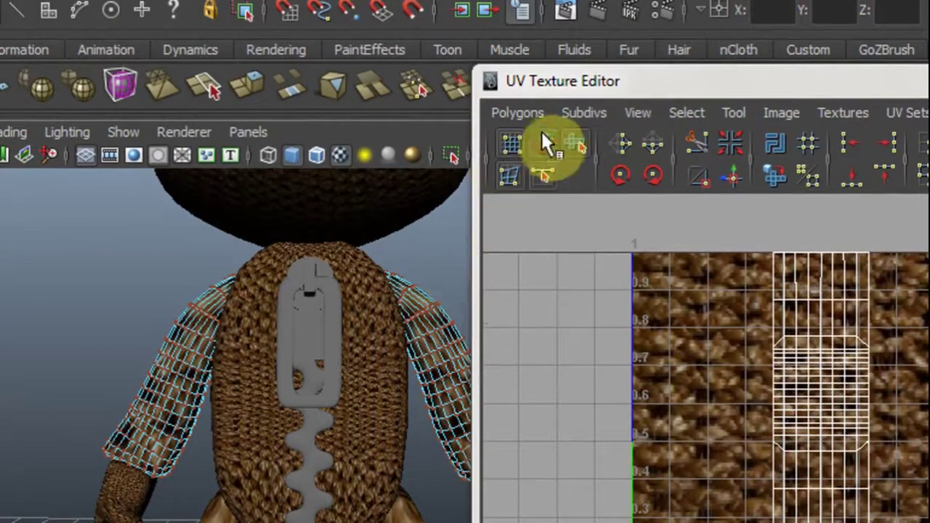
{"action": "left_click", "coordinate": [543, 138]}
{"action": "left_click", "coordinate": [785, 445]}
{"action": "key", "text": "r"}
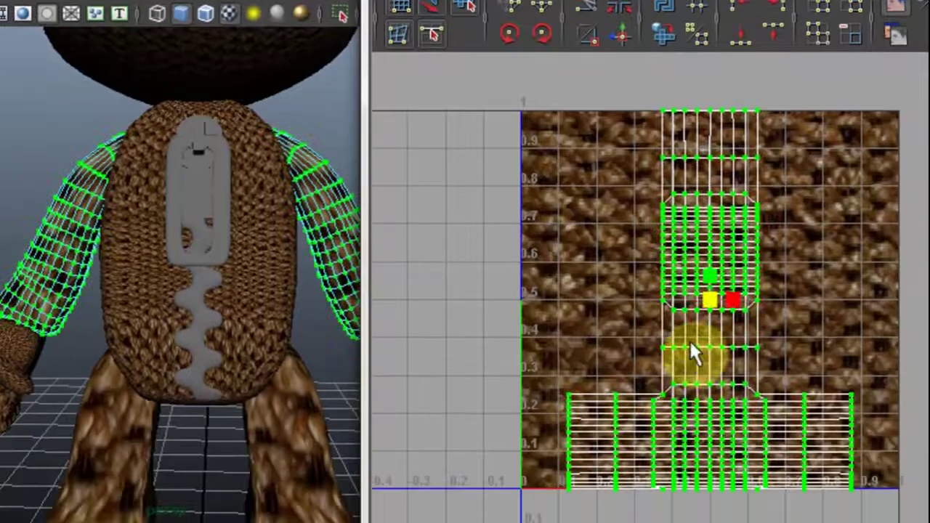
{"action": "left_click_drag", "start_coordinate": [716, 306], "coordinate": [700, 183]}
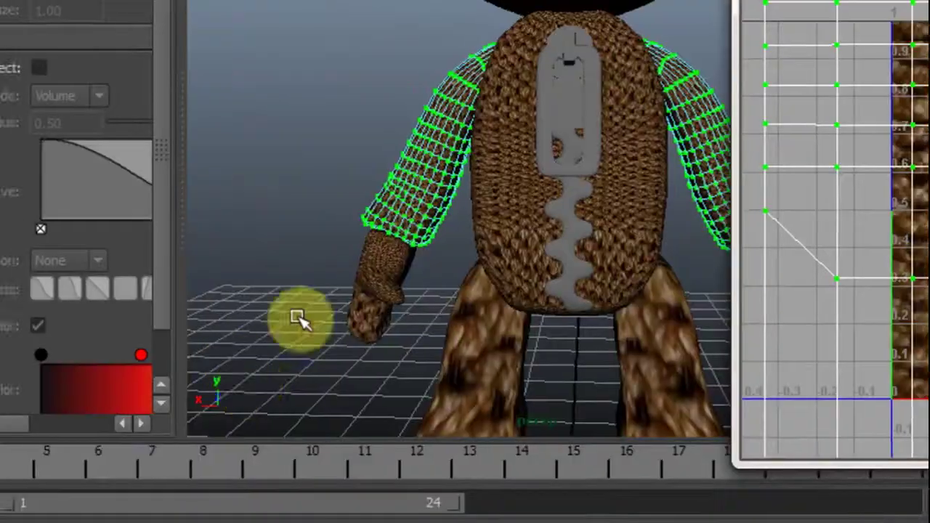
Scale up the UVs of both hands in the UV Texture Editor so the knit pattern repeats finely.
{"action": "left_click", "coordinate": [309, 199]}
{"action": "middle_click_drag", "start_coordinate": [327, 205], "coordinate": [244, 140], "text": "alt"}
{"action": "left_click", "coordinate": [305, 222]}
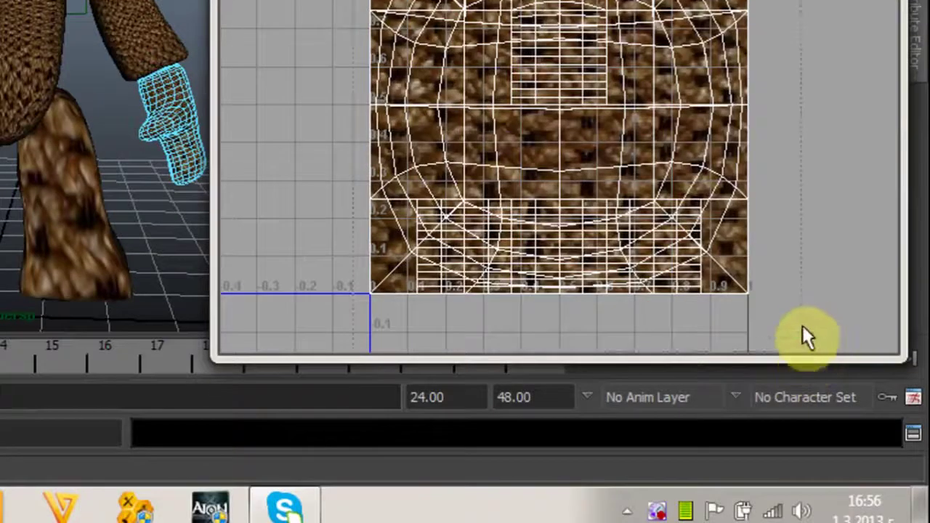
{"action": "left_click_drag", "start_coordinate": [802, 326], "coordinate": [800, 319]}
{"action": "key", "text": "r"}
{"action": "left_click_drag", "start_coordinate": [558, 133], "coordinate": [617, 24]}
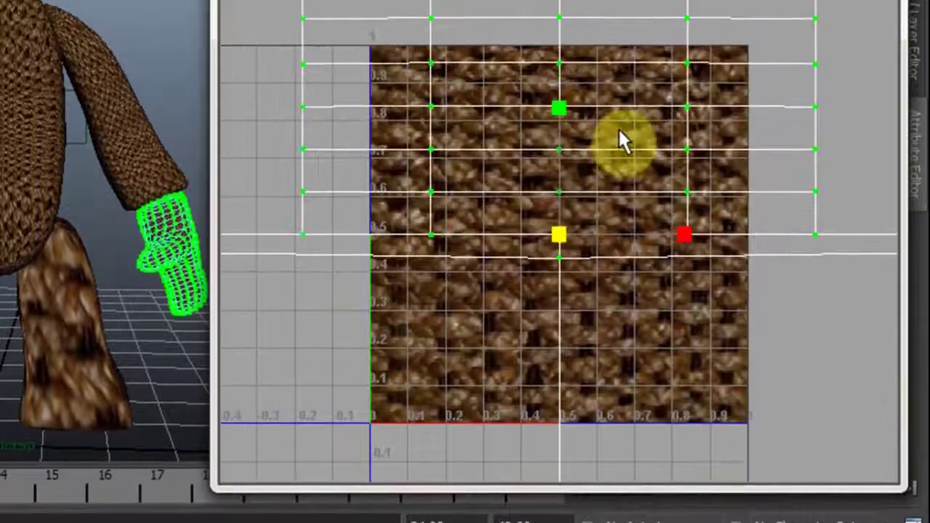
{"action": "left_click_drag", "start_coordinate": [619, 129], "coordinate": [621, 129]}
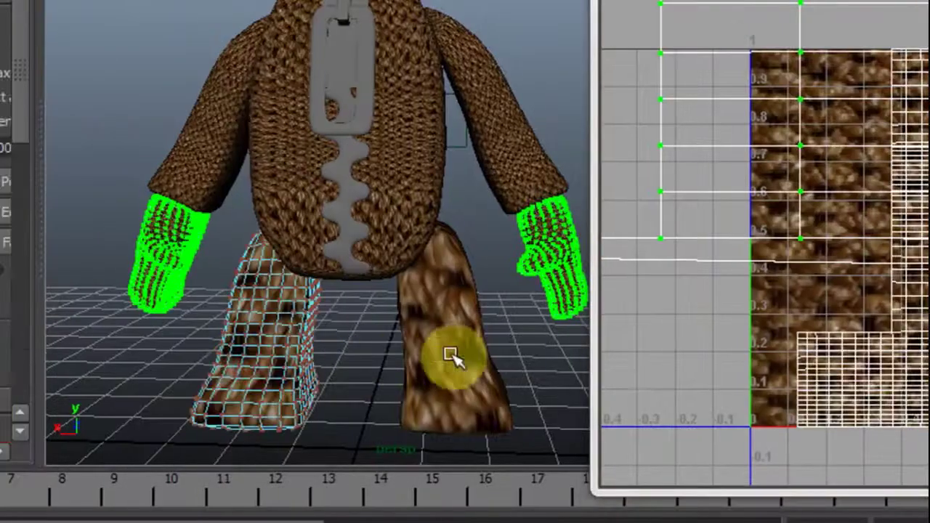
Scale up the UVs of both legs in the UV Texture Editor so their knit pattern repeats finely, and close the editor.
{"action": "left_click", "coordinate": [365, 375]}
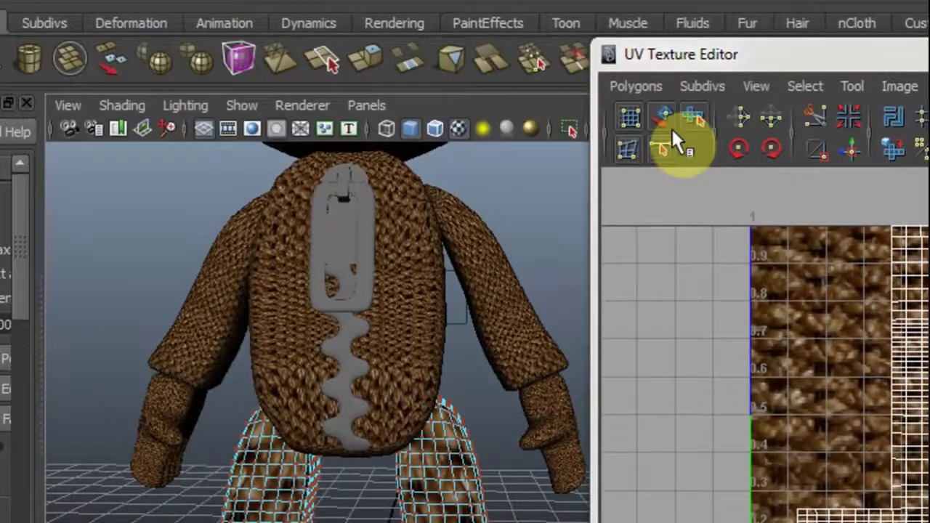
{"action": "left_click", "coordinate": [671, 131]}
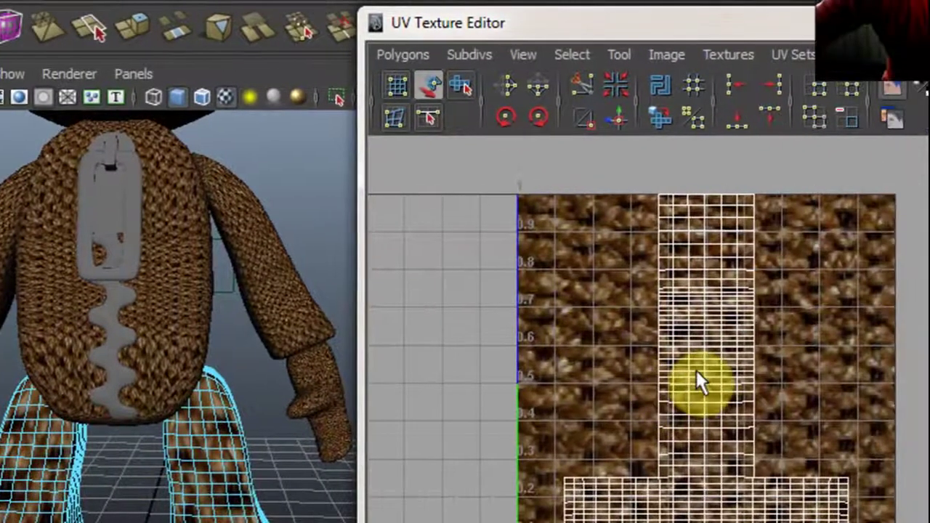
{"action": "left_click", "coordinate": [696, 374]}
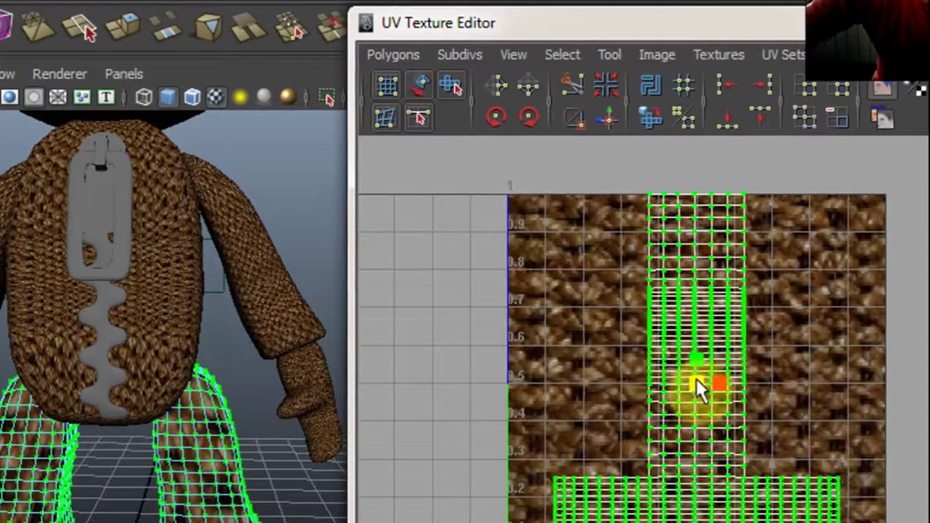
{"action": "left_click_drag", "start_coordinate": [695, 384], "coordinate": [696, 246]}
{"action": "left_click", "coordinate": [880, 123]}
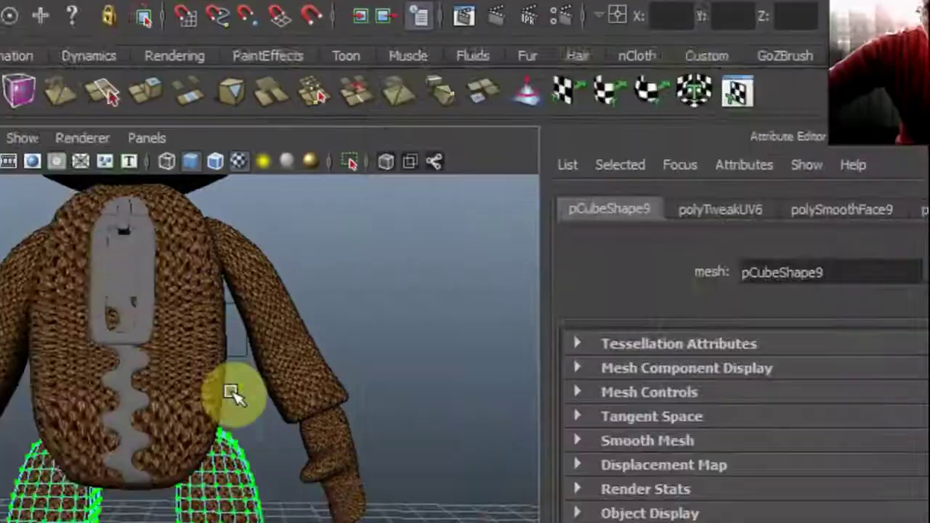
{"action": "left_click", "coordinate": [451, 217]}
Inspect the knit texture on the head, torso and limbs from several angles.
{"action": "middle_click_drag", "start_coordinate": [312, 271], "coordinate": [400, 395], "text": "alt"}
{"action": "middle_click_drag", "start_coordinate": [293, 286], "coordinate": [335, 474], "text": "alt"}
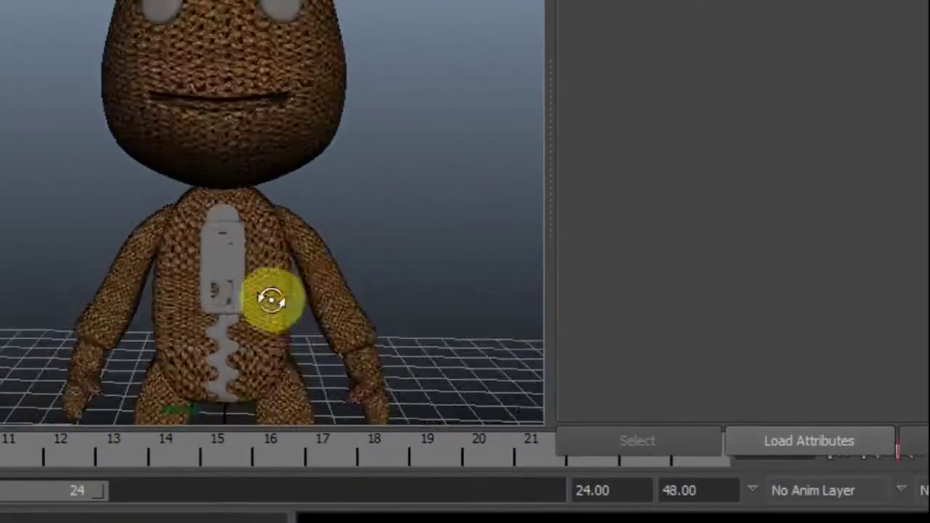
{"action": "left_click_drag", "start_coordinate": [292, 332], "coordinate": [309, 165], "text": "alt"}
{"action": "middle_click_drag", "start_coordinate": [273, 275], "coordinate": [216, 396], "text": "alt"}
{"action": "right_click_drag", "start_coordinate": [217, 397], "coordinate": [253, 337], "text": "alt"}
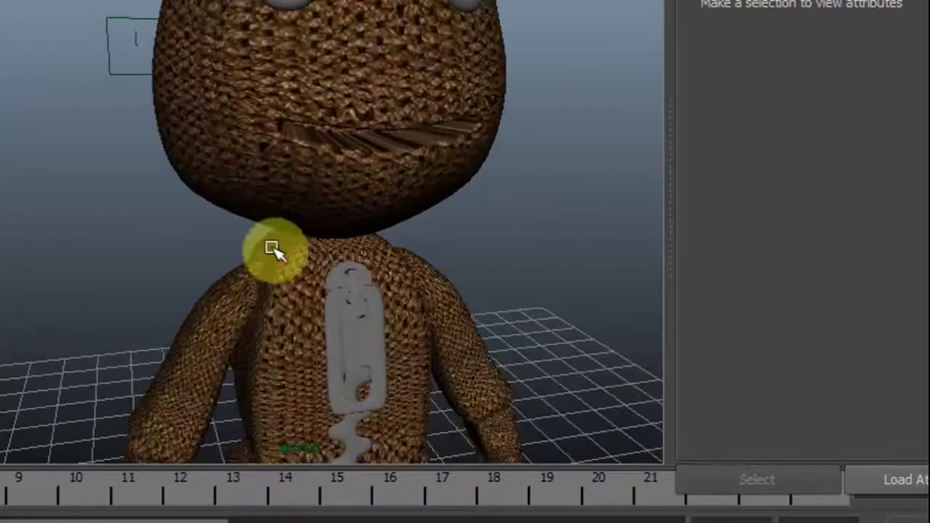
{"action": "middle_click_drag", "start_coordinate": [277, 218], "coordinate": [271, 299], "text": "alt"}
{"action": "left_click_drag", "start_coordinate": [453, 322], "coordinate": [243, 320], "text": "alt"}
Assign a new Blinn material to both eye cylinders together.
{"action": "left_click", "coordinate": [296, 131]}
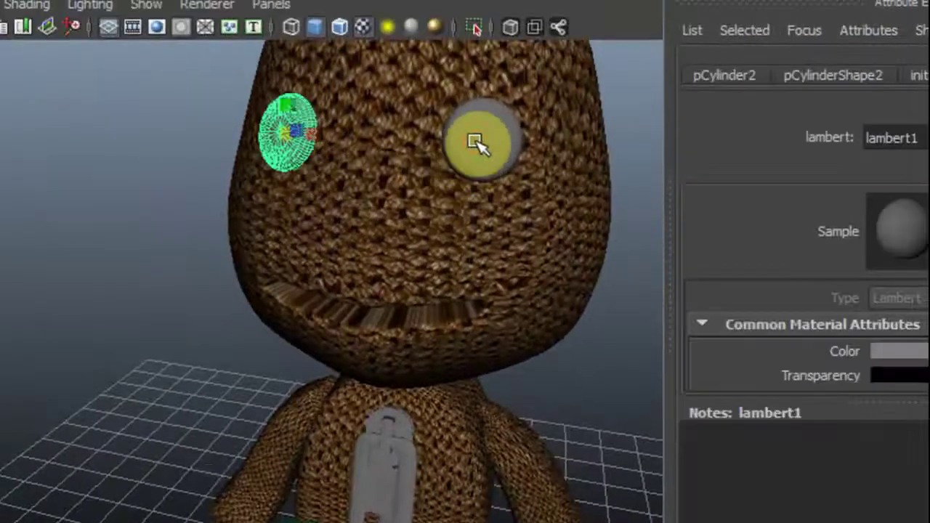
{"action": "left_click", "coordinate": [473, 102], "text": "shift"}
{"action": "right_click", "coordinate": [485, 159]}
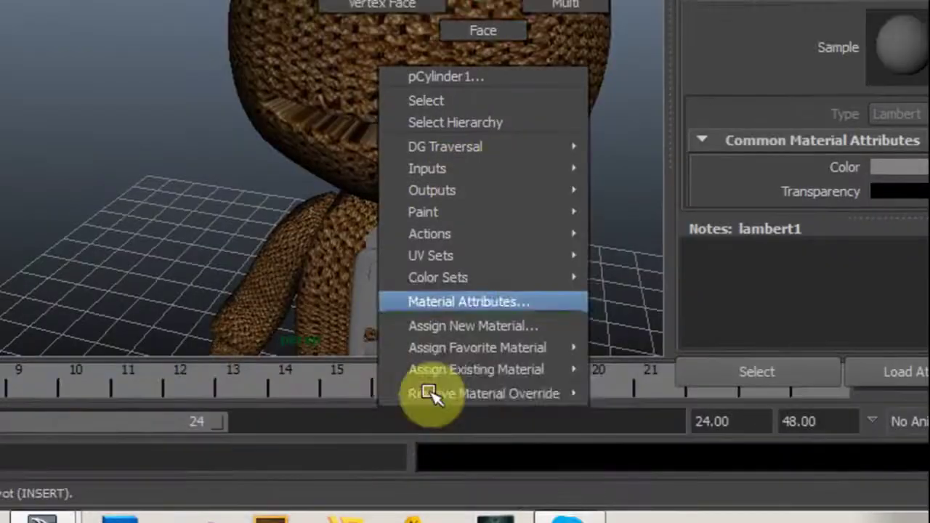
{"action": "mouse_move", "coordinate": [483, 361]}
{"action": "mouse_move", "coordinate": [543, 333]}
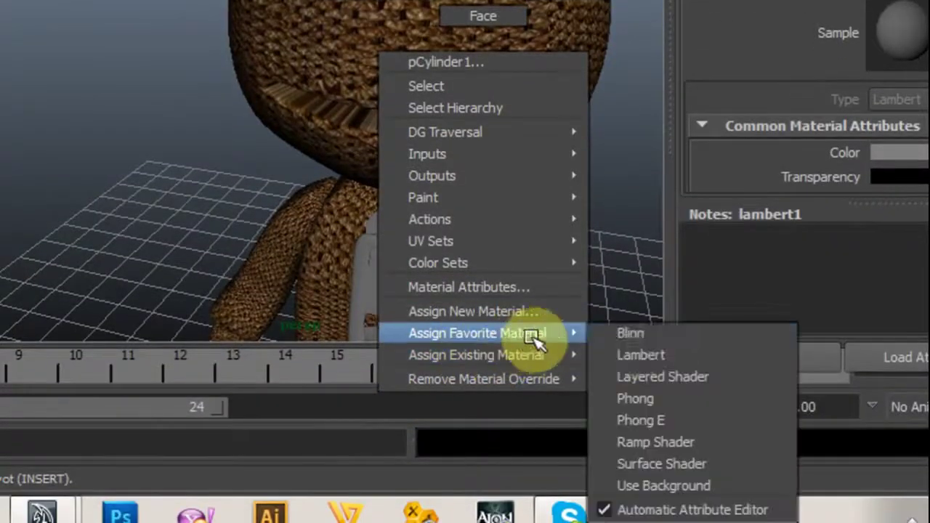
{"action": "left_click", "coordinate": [663, 336]}
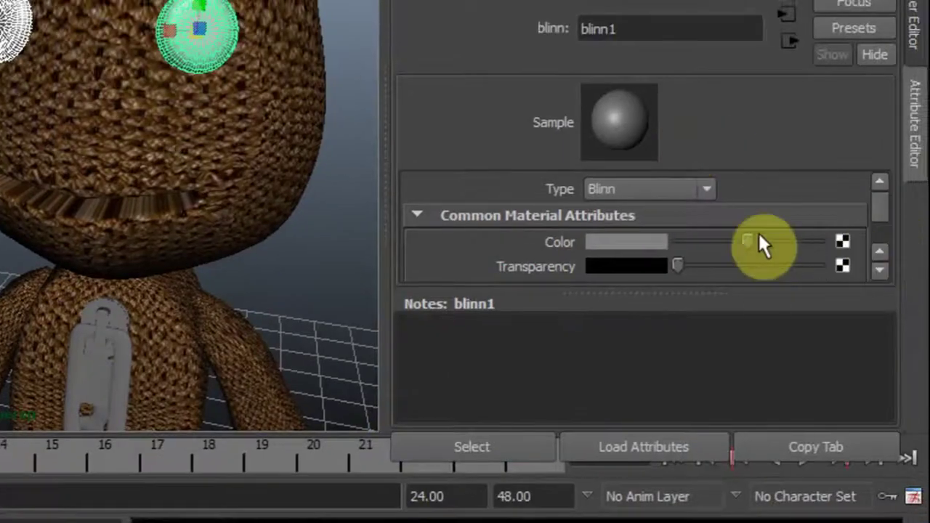
Darken the eyes' Blinn color to black and deselect the eyes.
{"action": "left_click_drag", "start_coordinate": [746, 241], "coordinate": [622, 254]}
{"action": "middle_click_drag", "start_coordinate": [301, 283], "coordinate": [361, 60], "text": "alt"}
{"action": "left_click", "coordinate": [372, 118]}
Assign a new, separate Blinn material to the zipper's top piece, pull tab and teeth strip together.
{"action": "middle_click_drag", "start_coordinate": [338, 216], "coordinate": [250, 403], "text": "alt"}
{"action": "left_click_drag", "start_coordinate": [242, 410], "coordinate": [89, 440], "text": "alt"}
{"action": "left_click_drag", "start_coordinate": [232, 380], "coordinate": [273, 368], "text": "alt"}
{"action": "middle_click_drag", "start_coordinate": [276, 367], "coordinate": [343, 251], "text": "alt"}
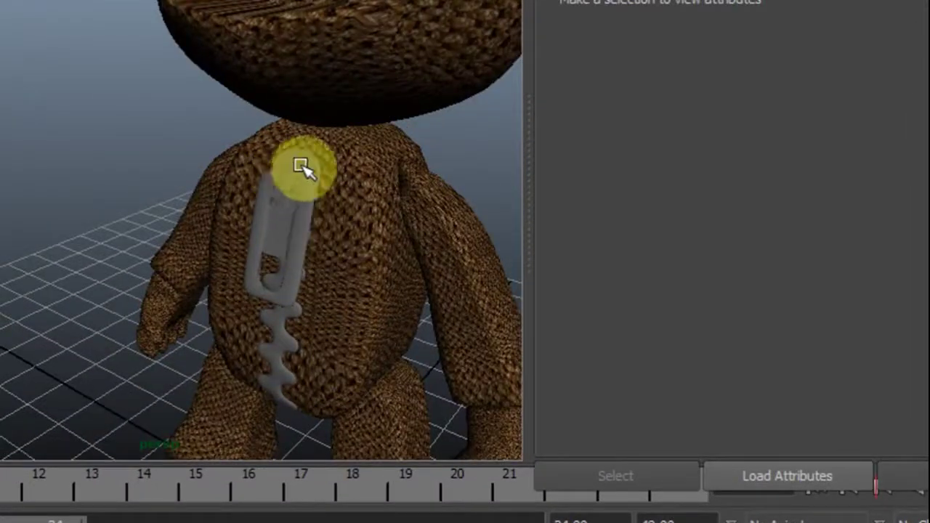
{"action": "left_click", "coordinate": [301, 167]}
{"action": "left_click", "coordinate": [293, 237]}
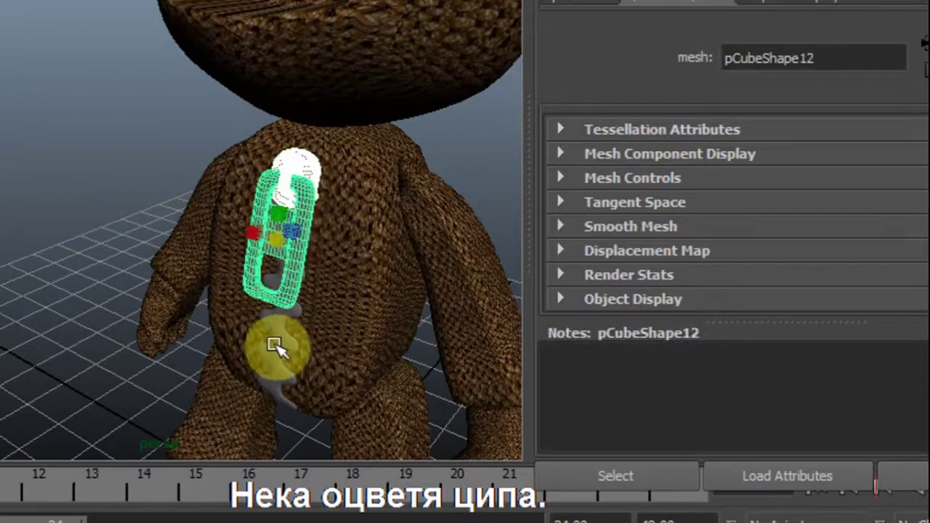
{"action": "left_click", "coordinate": [276, 347]}
{"action": "right_click_drag", "start_coordinate": [295, 203], "coordinate": [340, 469]}
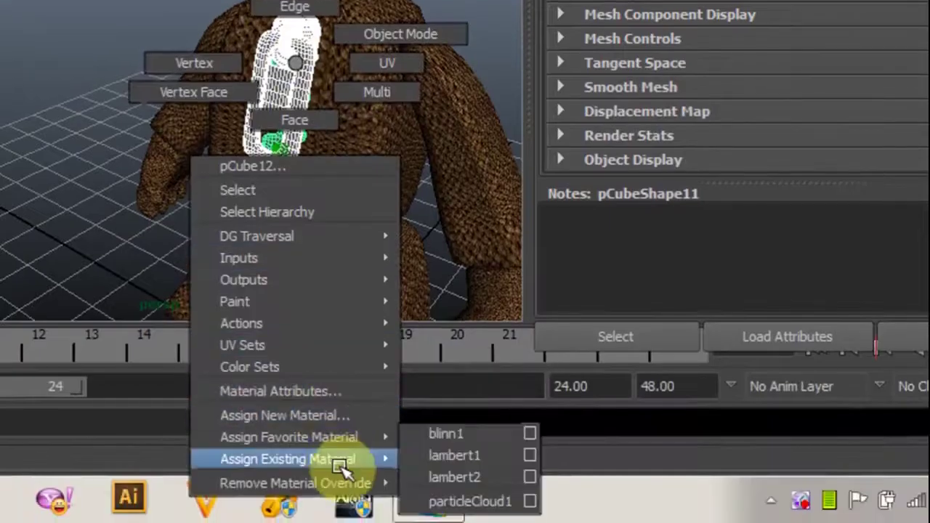
{"action": "mouse_move", "coordinate": [333, 439]}
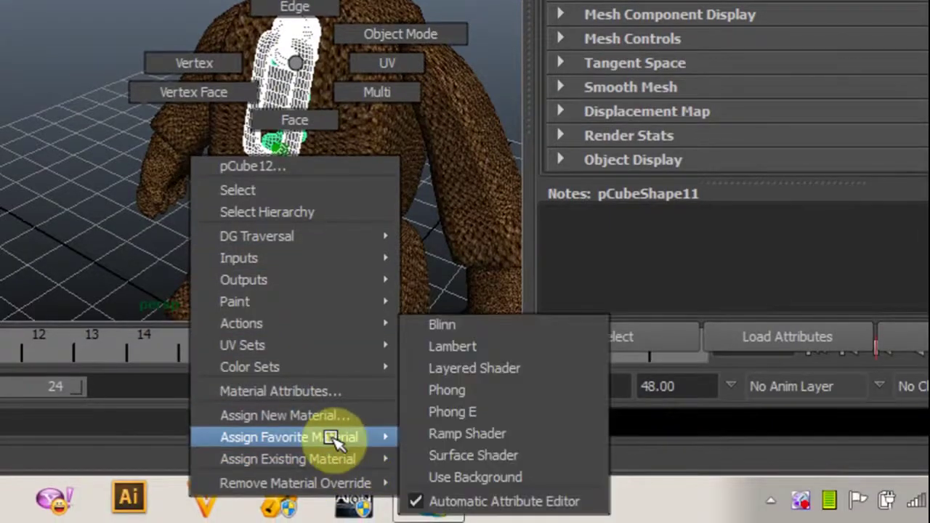
{"action": "left_click", "coordinate": [504, 330]}
Lighten the zipper's Blinn color to a light grey and deselect the zipper parts.
{"action": "left_click_drag", "start_coordinate": [746, 161], "coordinate": [778, 161]}
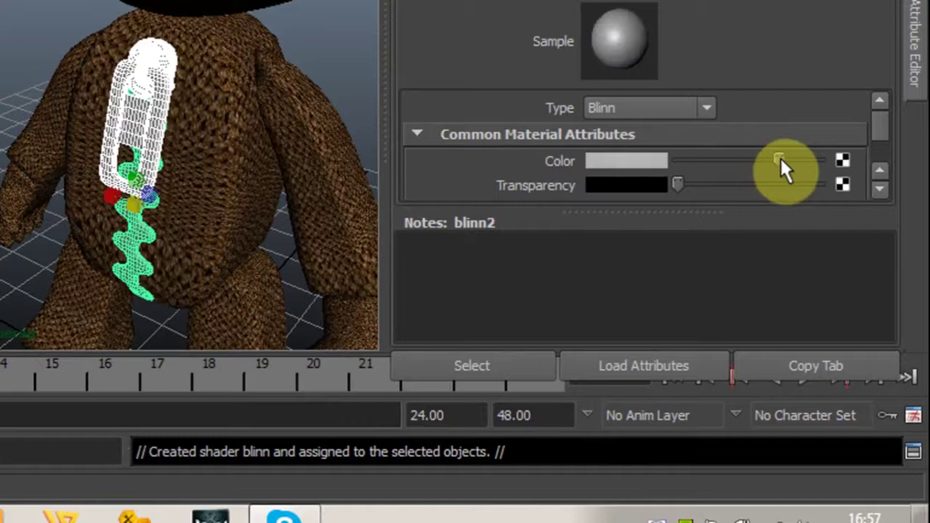
{"action": "left_click_drag", "start_coordinate": [780, 156], "coordinate": [778, 156]}
{"action": "left_click", "coordinate": [232, 221]}
Examine the textured character from all around, checking the zipper, eyes and knit pattern.
{"action": "left_click_drag", "start_coordinate": [233, 225], "coordinate": [411, 249], "text": "alt"}
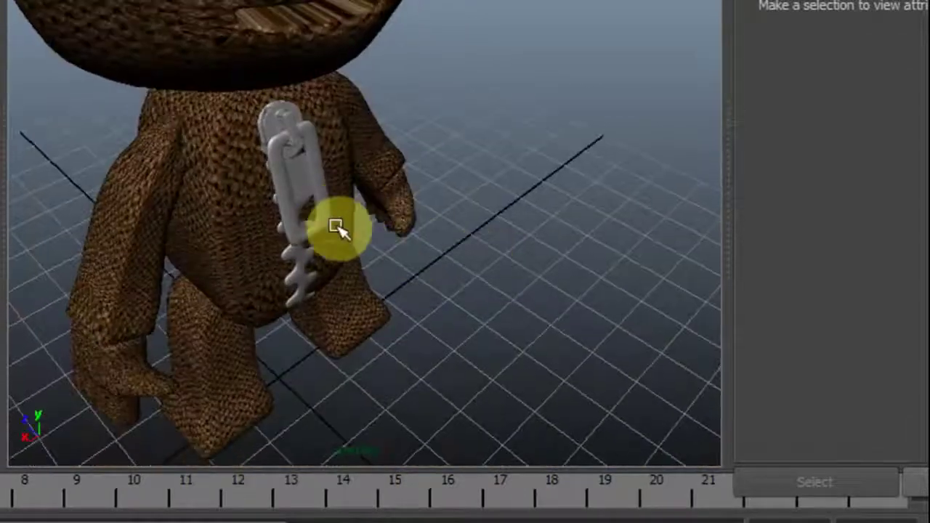
{"action": "scroll", "coordinate": [349, 262], "scroll_direction": "up", "scroll_amount": 3}
{"action": "left_click_drag", "start_coordinate": [361, 289], "coordinate": [270, 224], "text": "alt"}
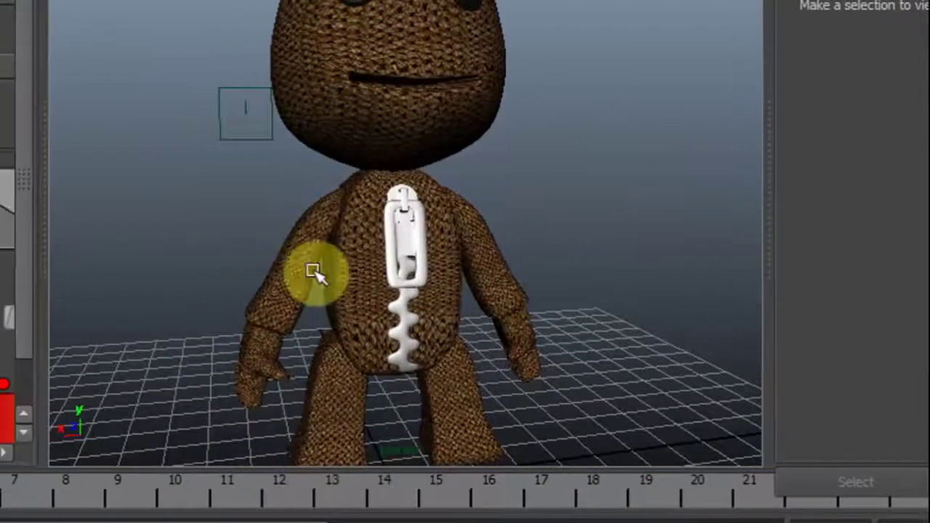
{"action": "left_click_drag", "start_coordinate": [271, 270], "coordinate": [304, 298], "text": "alt"}
{"action": "left_click_drag", "start_coordinate": [393, 220], "coordinate": [589, 380], "text": "alt"}
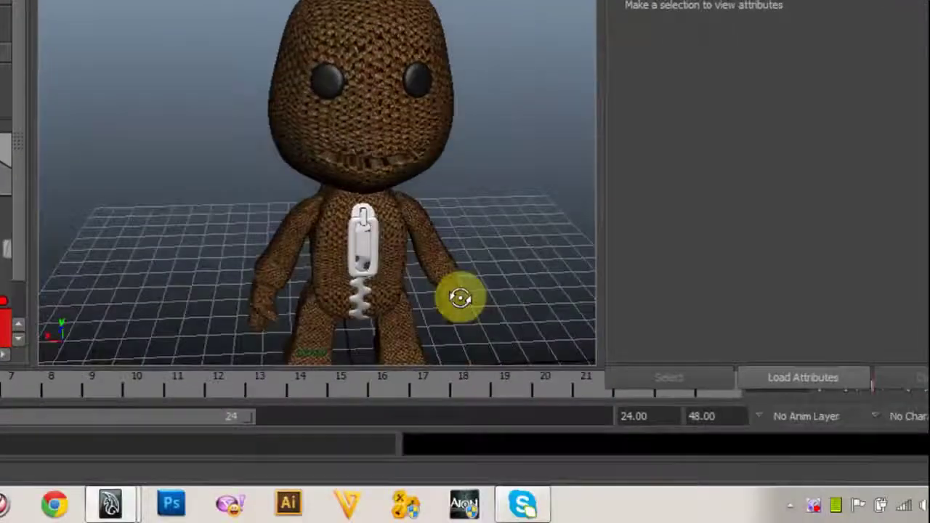
{"action": "left_click_drag", "start_coordinate": [461, 298], "coordinate": [471, 271], "text": "alt"}
{"action": "left_click_drag", "start_coordinate": [504, 301], "coordinate": [430, 272], "text": "alt"}
{"action": "middle_click_drag", "start_coordinate": [431, 271], "coordinate": [401, 271], "text": "alt"}
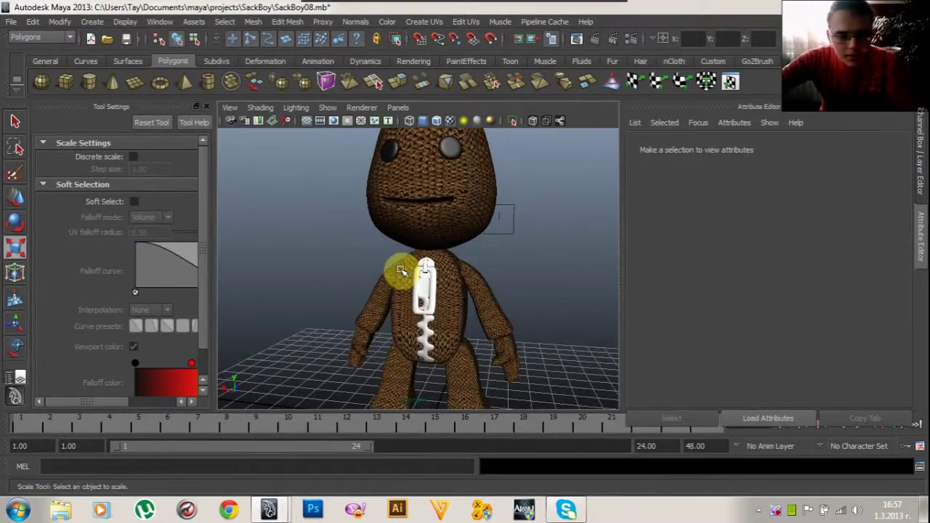